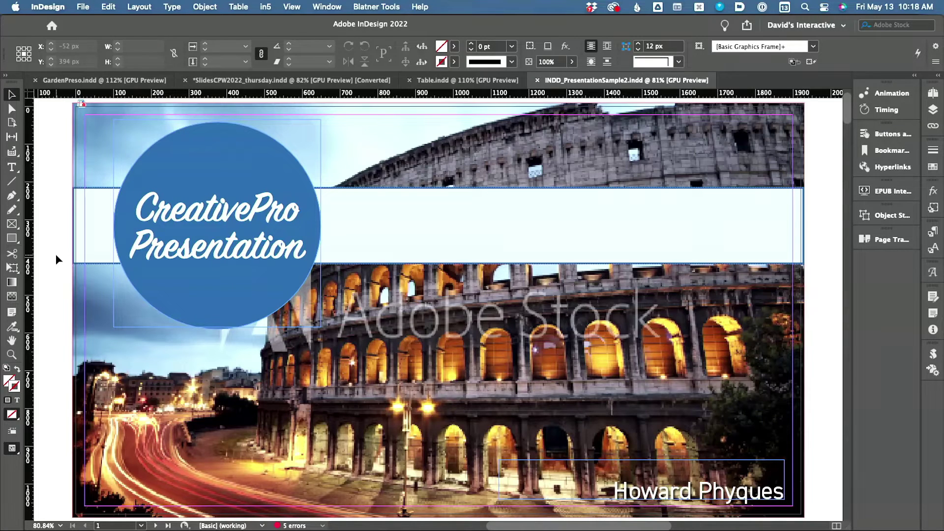
- Page through the layout, then name the PDF export INDD_PresentationSample3.pdf
key(Page_Down)
key(Page_Down)
key(Page_Down)
key(Page_Down)
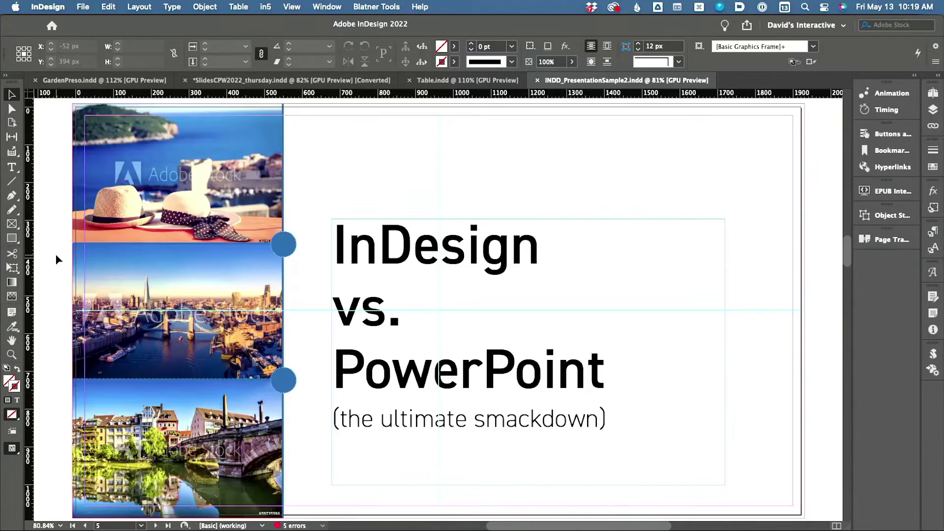
key(shift+super+Page_Up)
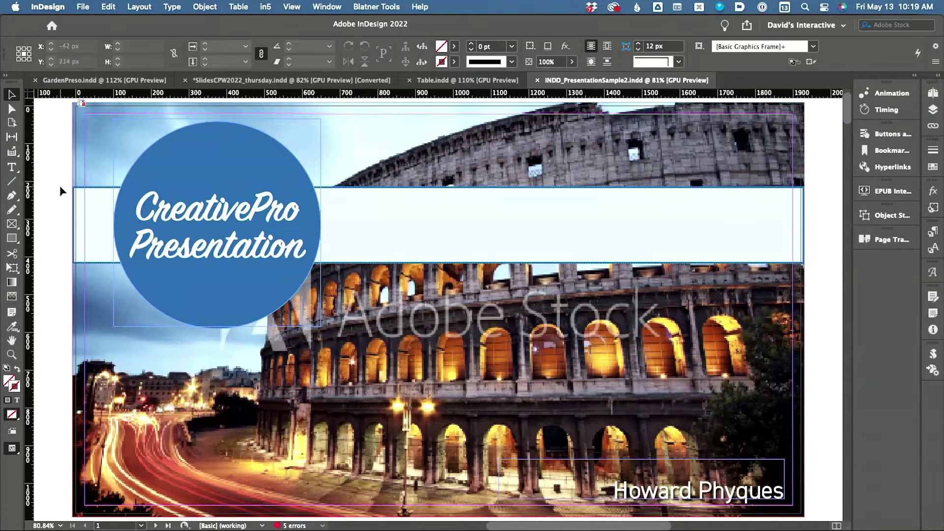
key(super+e)
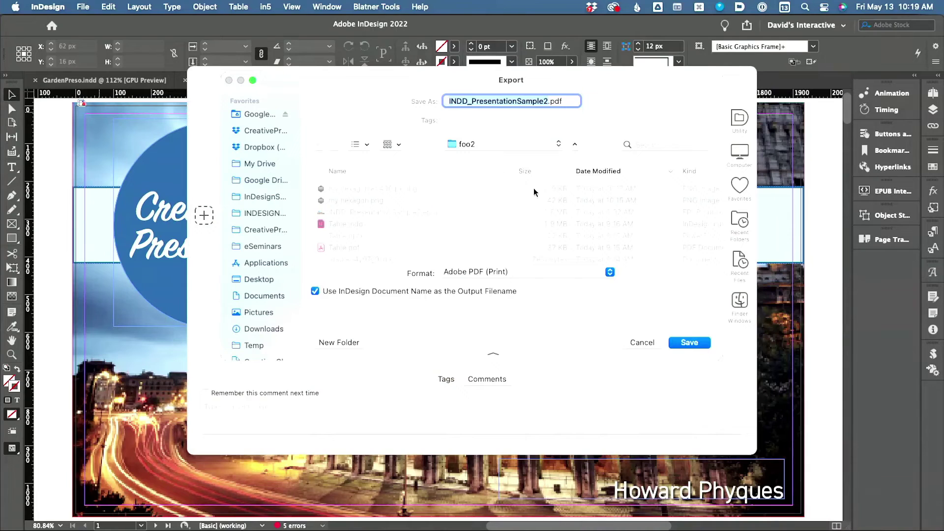
key(Right)
key(BackSpace)
text(3)
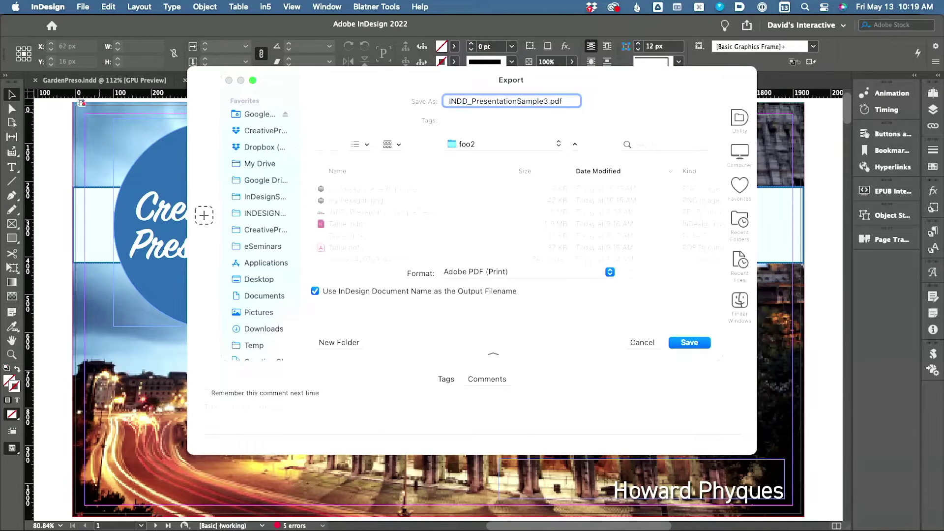
key(Return)
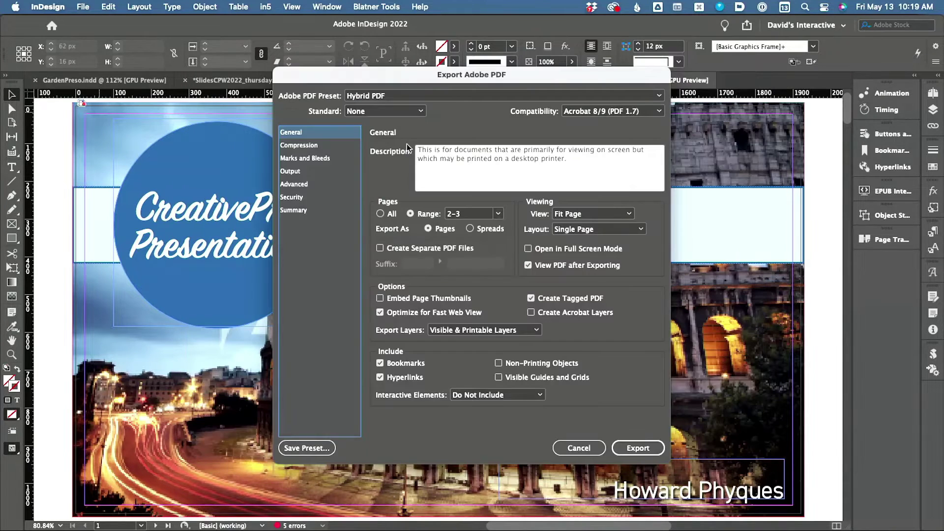
- Keep the Hybrid PDF preset, set the page range to 1-3, and export
click(431, 96)
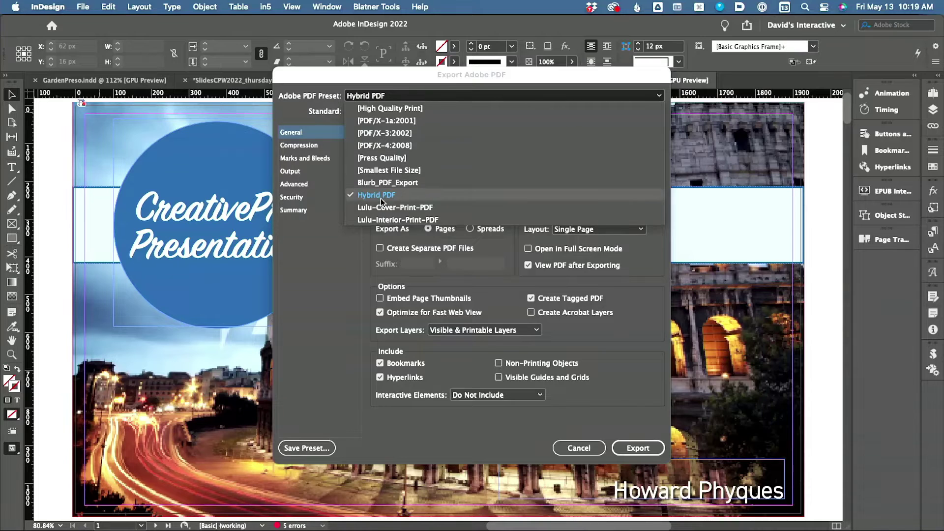
click(311, 263)
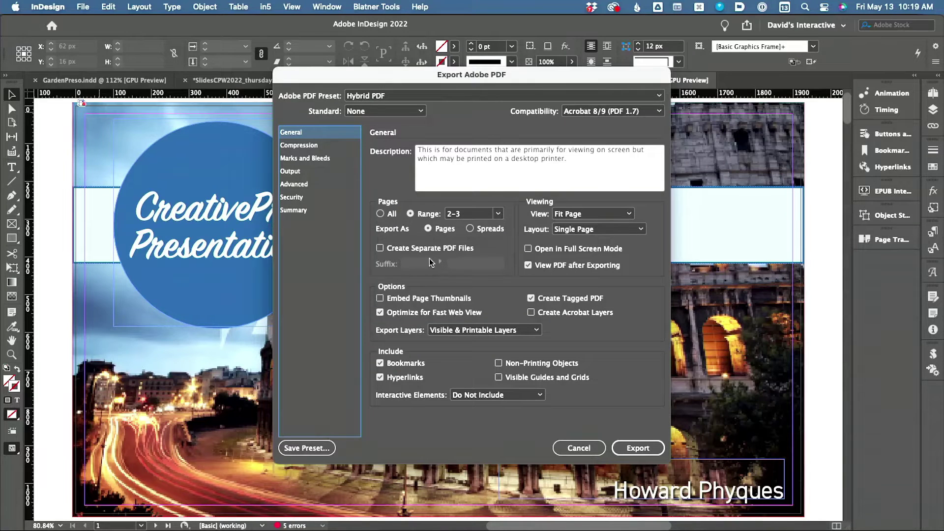
click(394, 95)
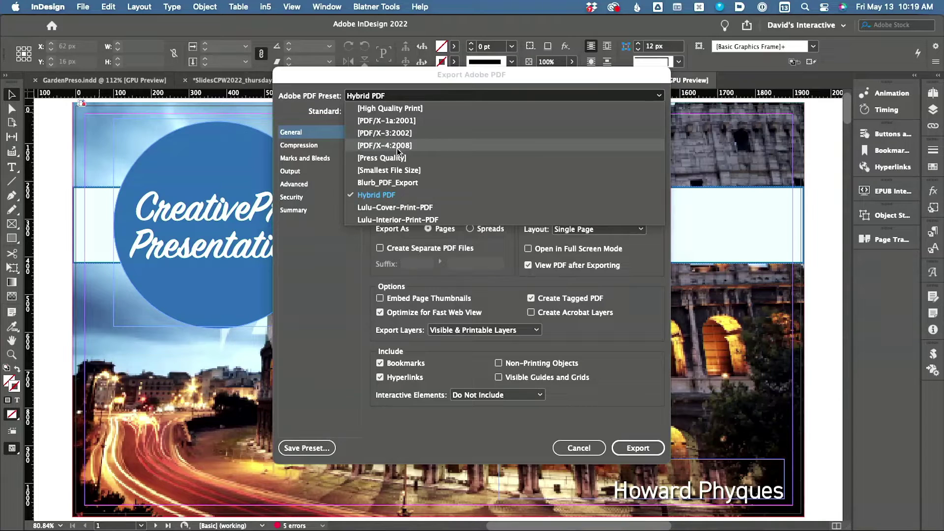
click(324, 250)
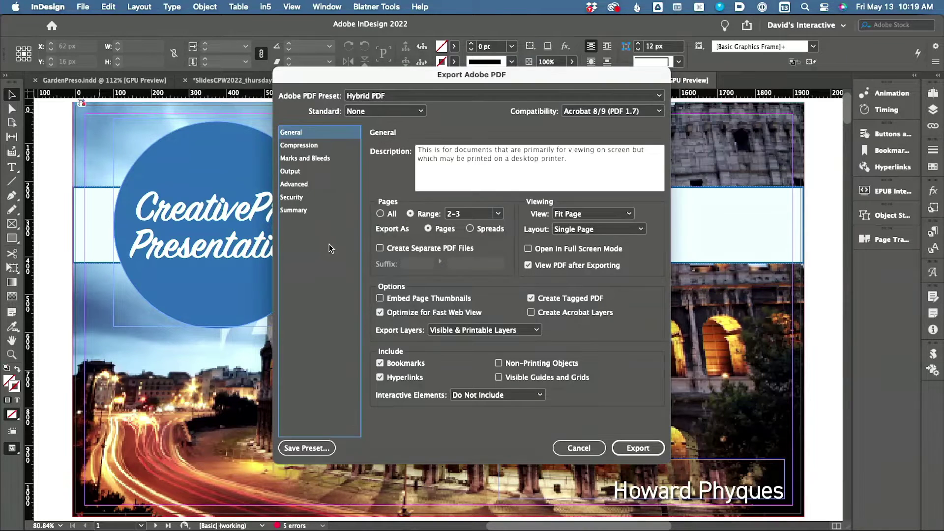
double_click(450, 214)
text(1)
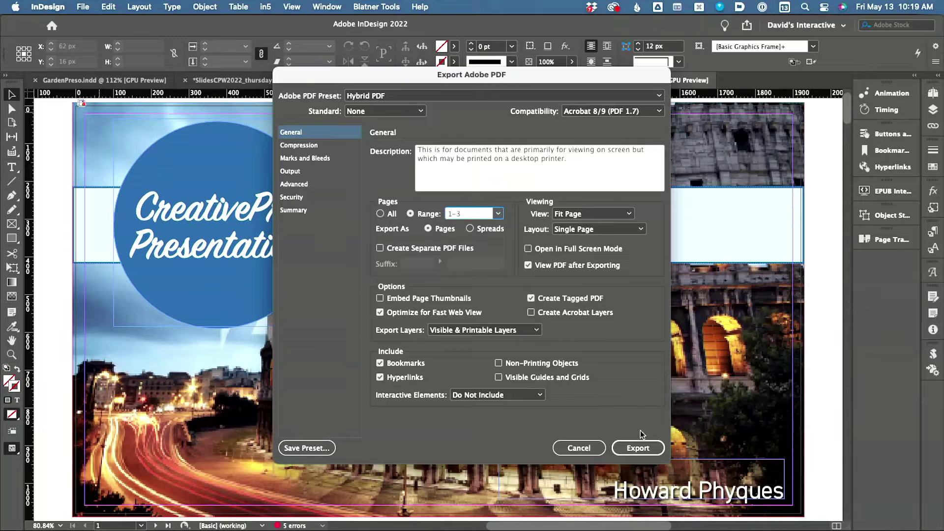
click(642, 436)
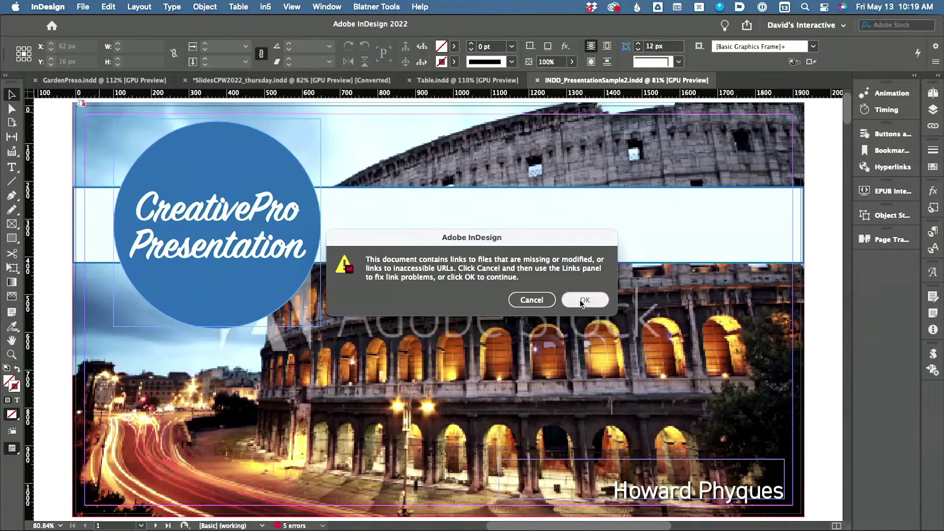
- Dismiss the missing-links warning and scroll through the exported PDF in Acrobat
click(579, 299)
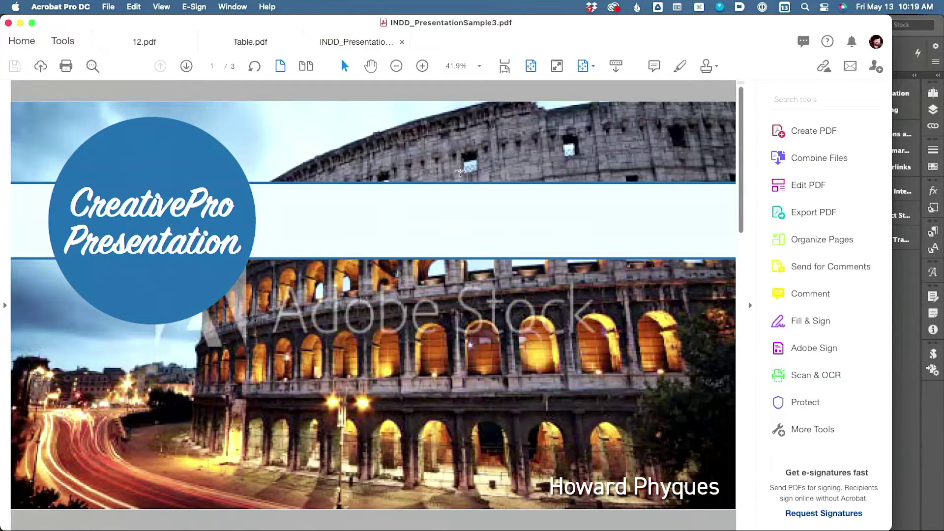
scroll(461, 170, down, 4)
scroll(460, 170, up, 4)
- Export the PDF to Microsoft PowerPoint and save it as INDD_PresentationSample3.pptx
click(106, 7)
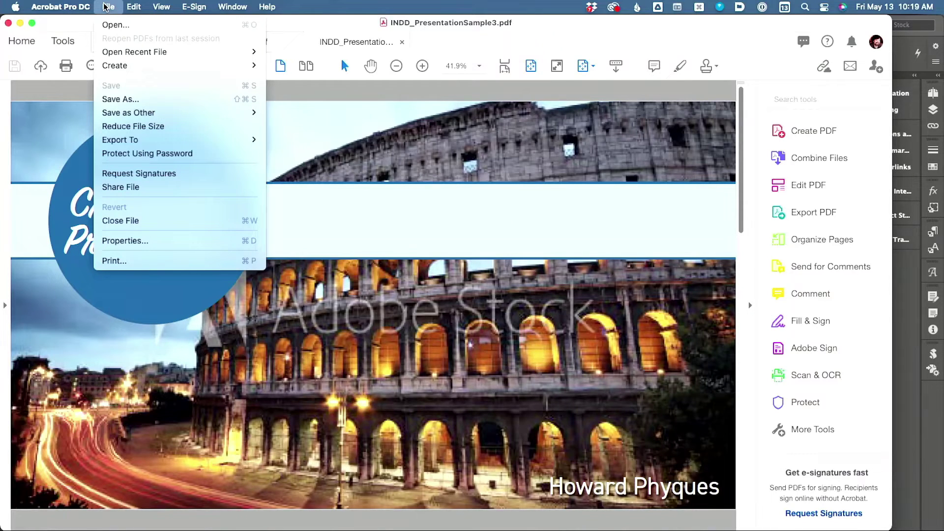
mouse_move(132, 113)
mouse_move(204, 143)
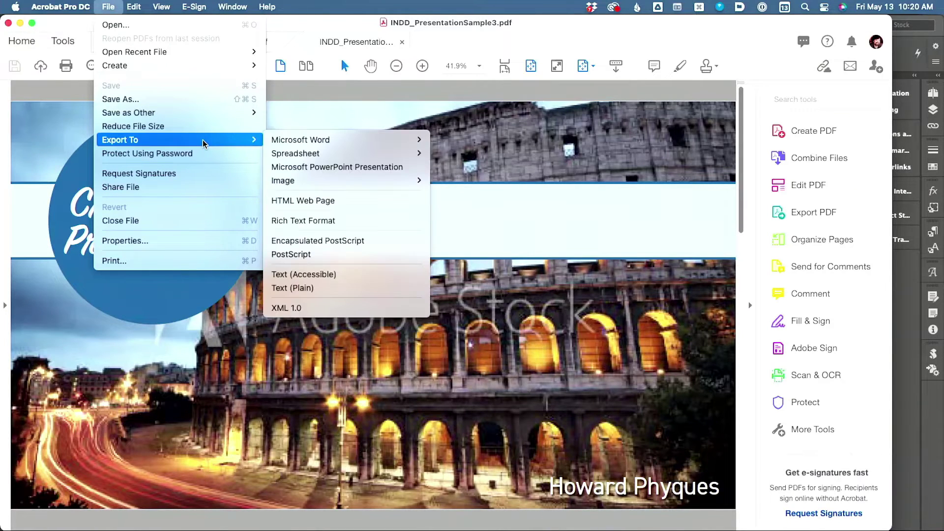
click(320, 171)
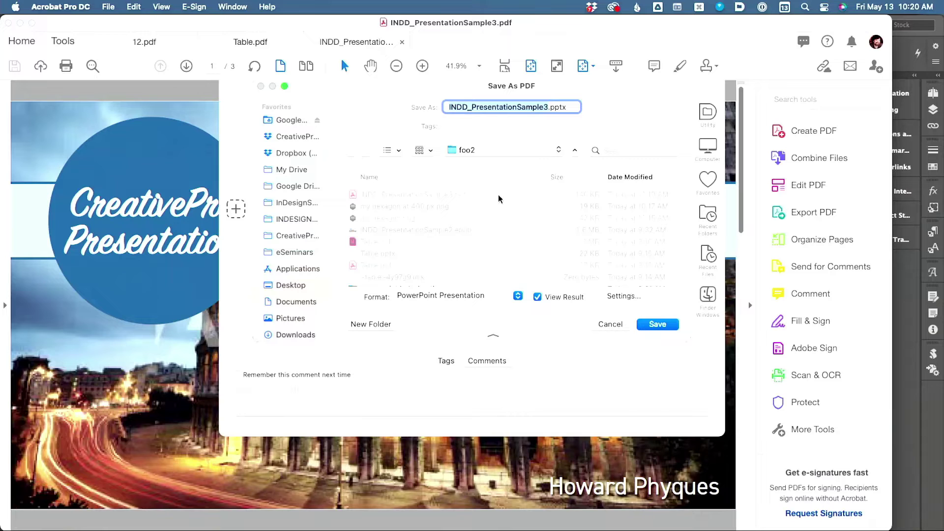
key(Return)
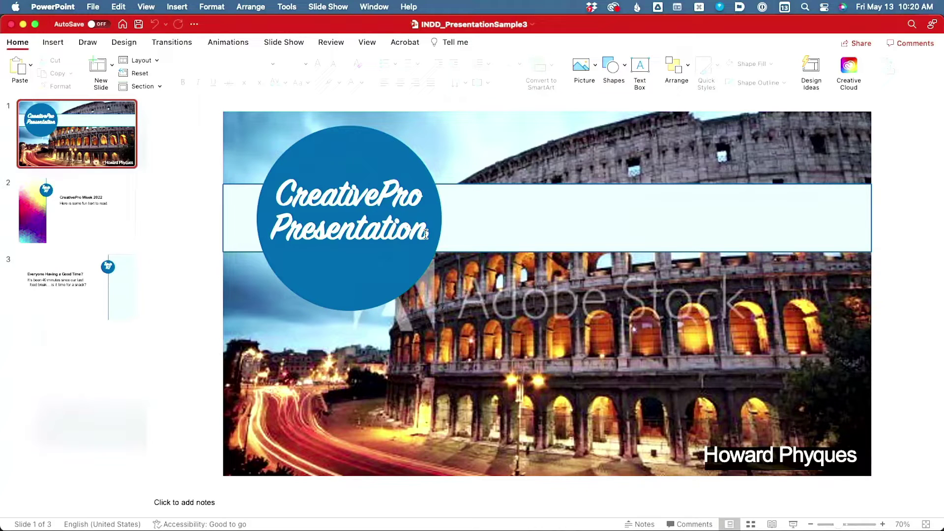
click(342, 216)
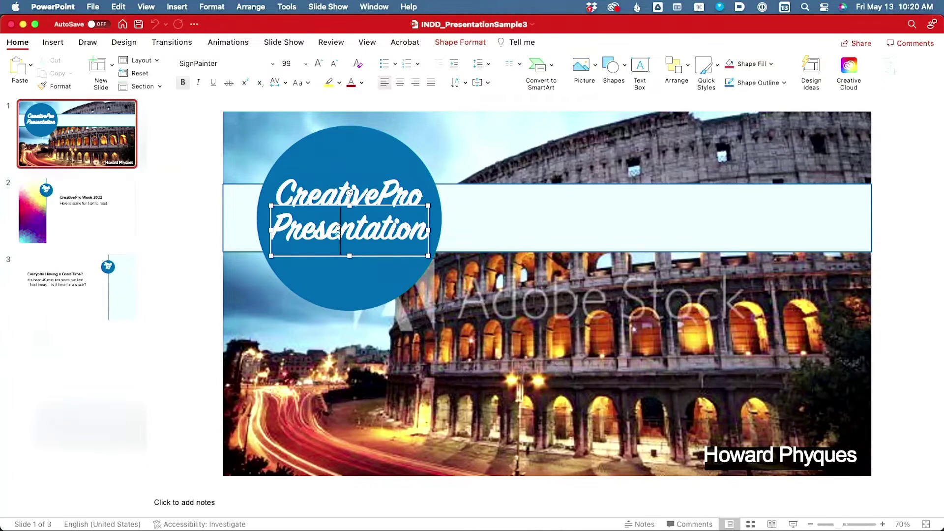
key(BackSpace)
key(BackSpace)
key(BackSpace)
text(y)
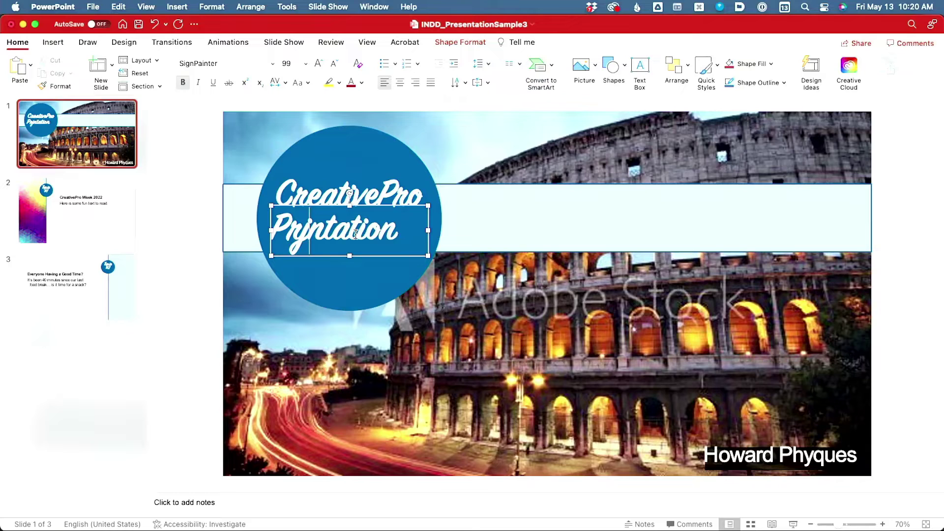
text(dfs)
key(BackSpace)
key(BackSpace)
key(BackSpace)
key(super+z)
key(super+z)
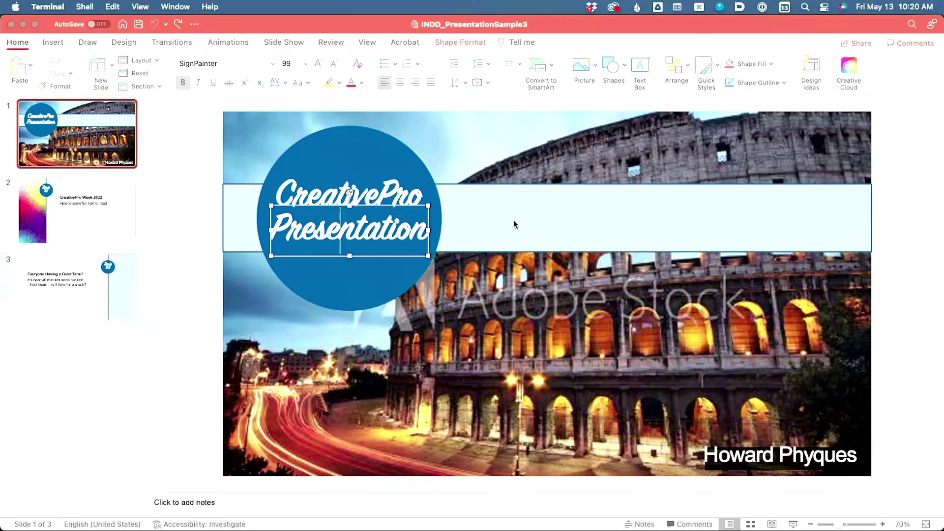
click(521, 245)
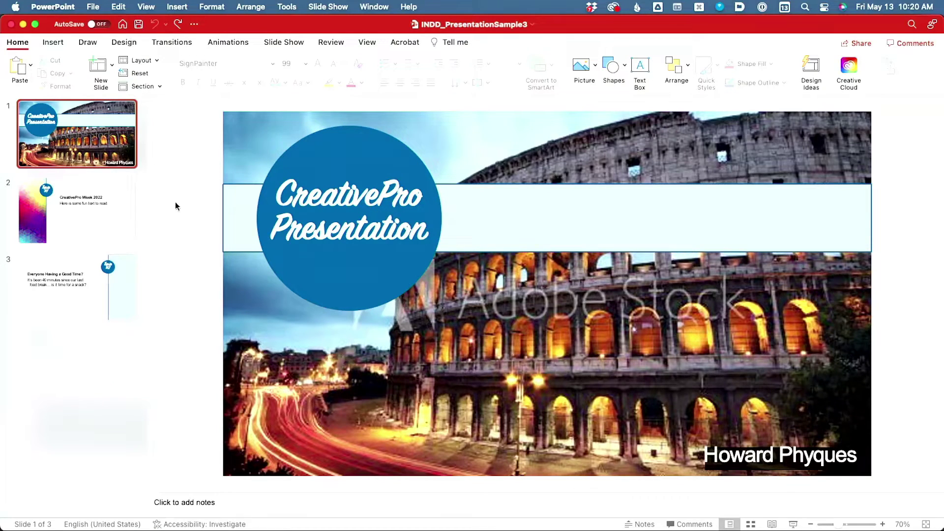
- On slide 2, reposition the gradient picture, blue circle, and Topic and #1 text onto the circle
key(Down)
drag(294, 273, 315, 250)
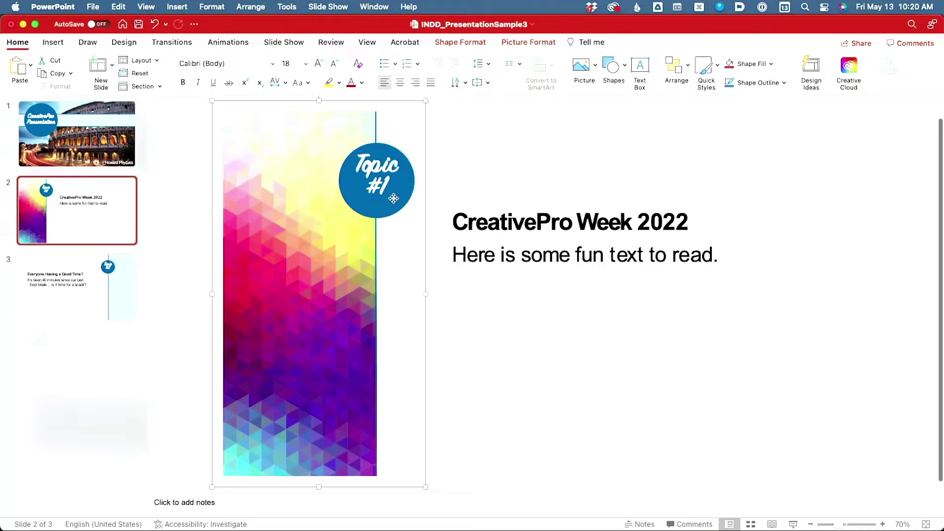
click(397, 202)
drag(397, 201, 397, 256)
click(386, 166)
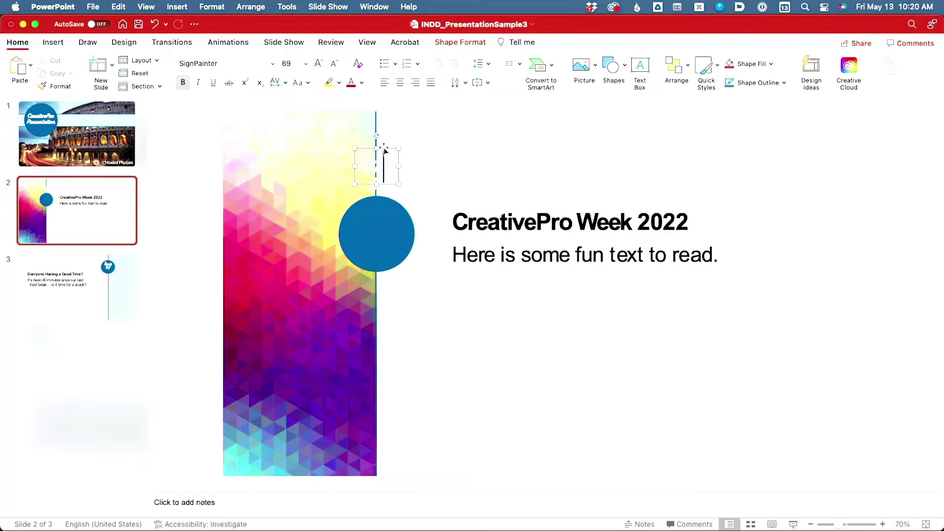
drag(385, 154, 383, 210)
click(379, 187)
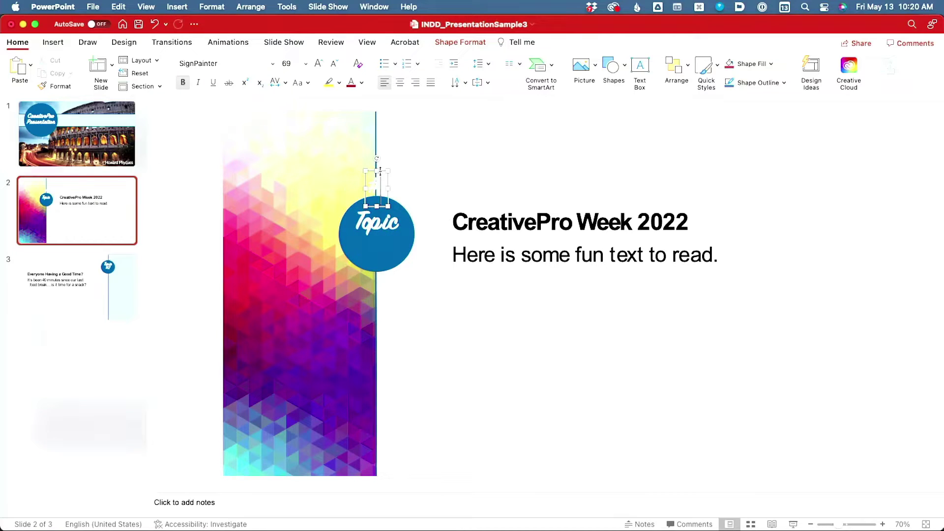
drag(382, 173, 383, 234)
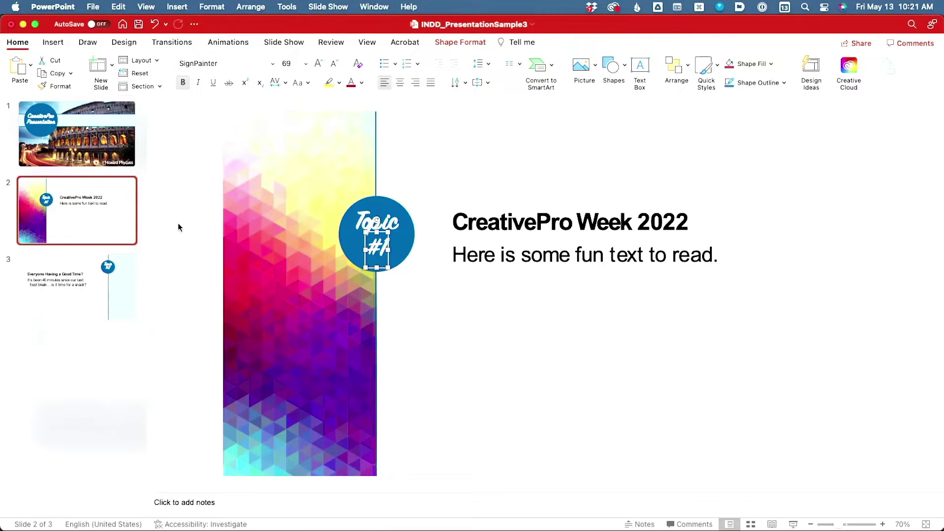
- Edit the CreativePro Week 2022 heading on slide 2 just after 'Week'
click(523, 224)
key(alt+Right)
key(alt+Right)
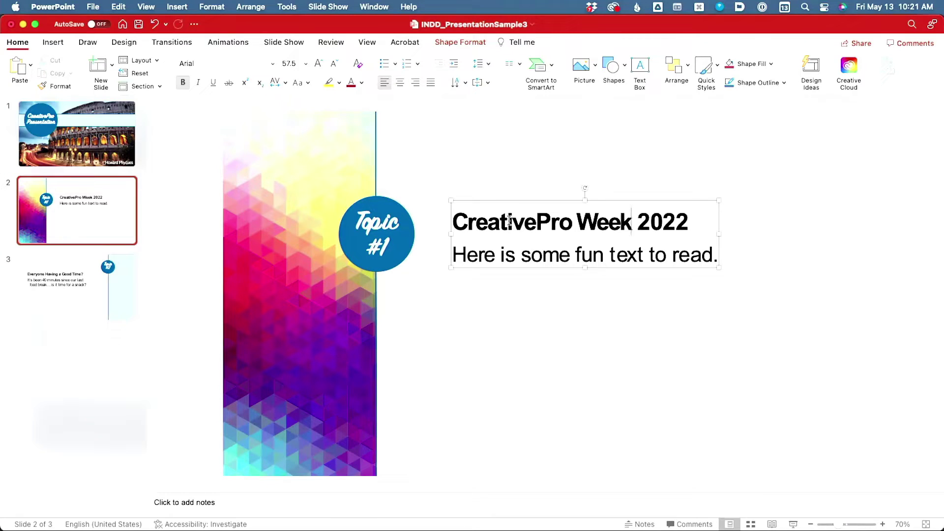
click(507, 160)
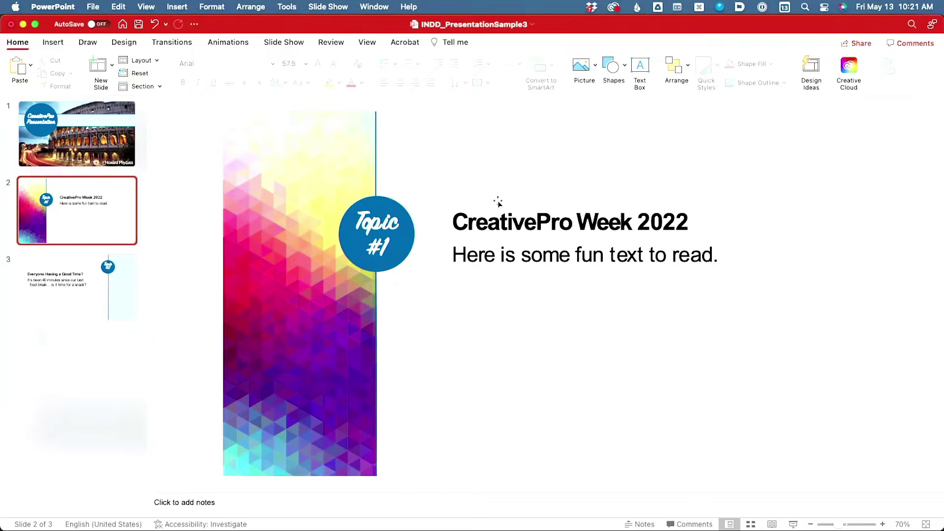
- Check slide 3, return to the title slide, then switch to the InDesign layout
key(Down)
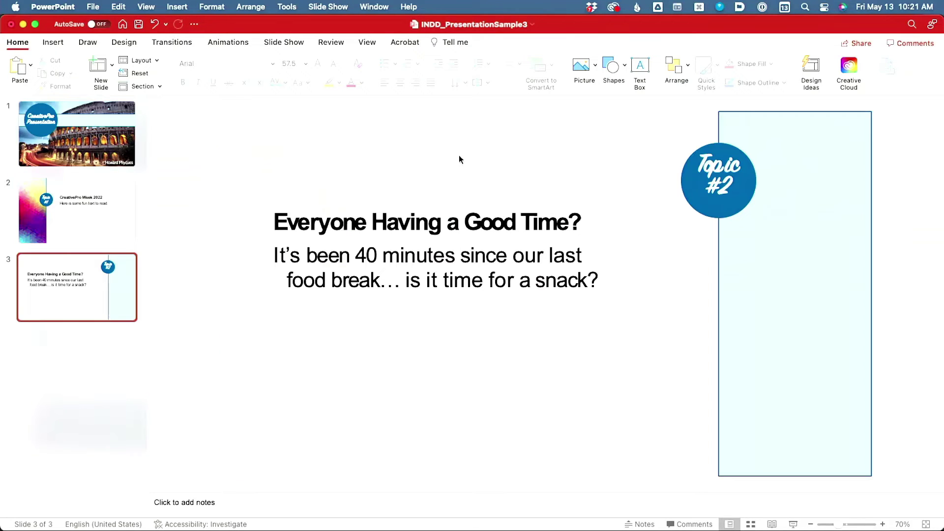
key(Home)
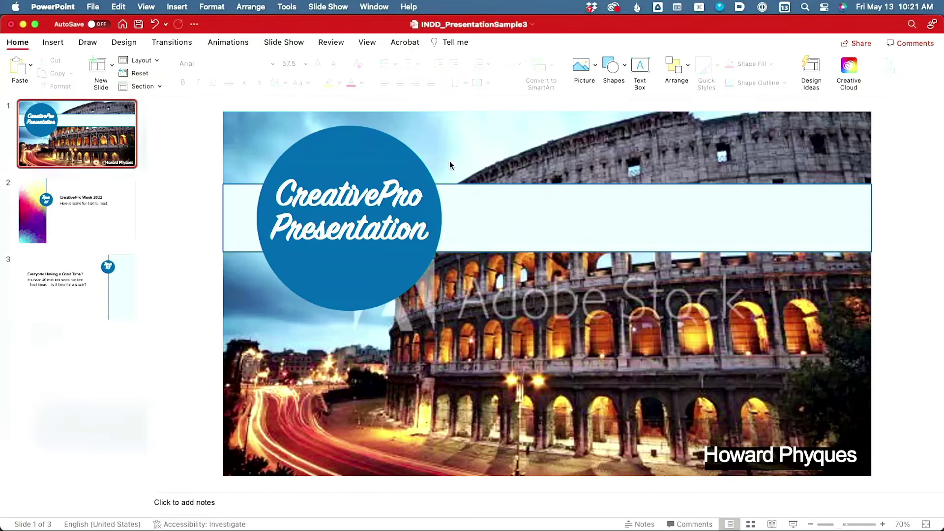
key(super+Tab)
key(super+Tab)
key(super+Tab)
key(Page_Down)
key(Page_Down)
key(Page_Down)
- Switch to the Table document and name its PDF export Table page 2-3
key(Page_Up)
key(Page_Up)
key(Page_Up)
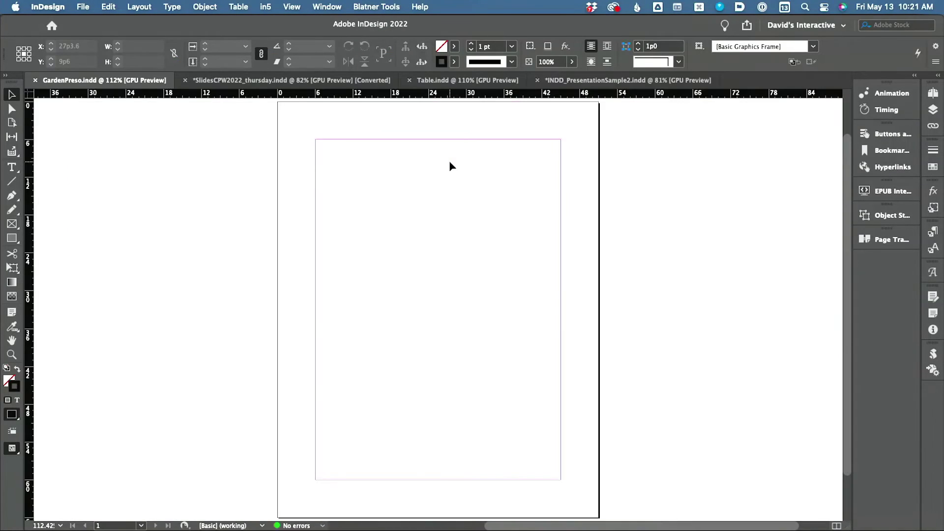
key(super+grave)
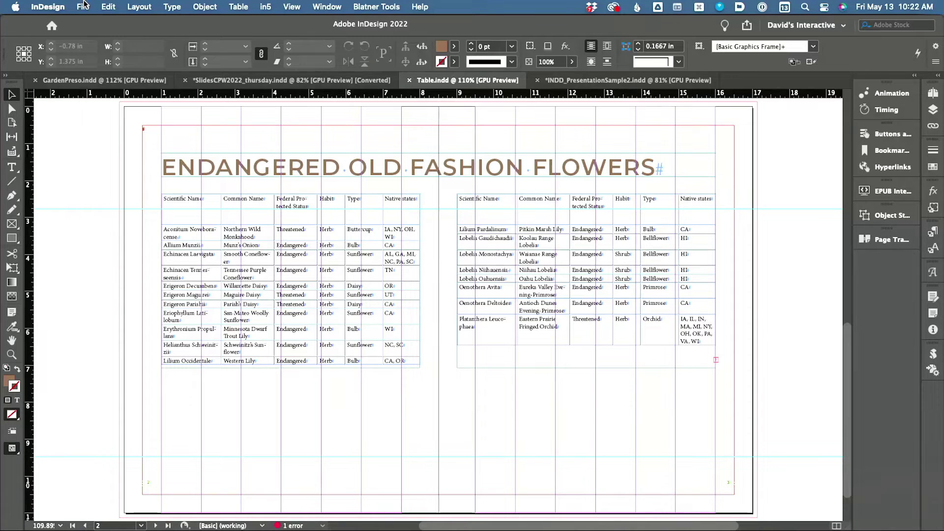
key(super+e)
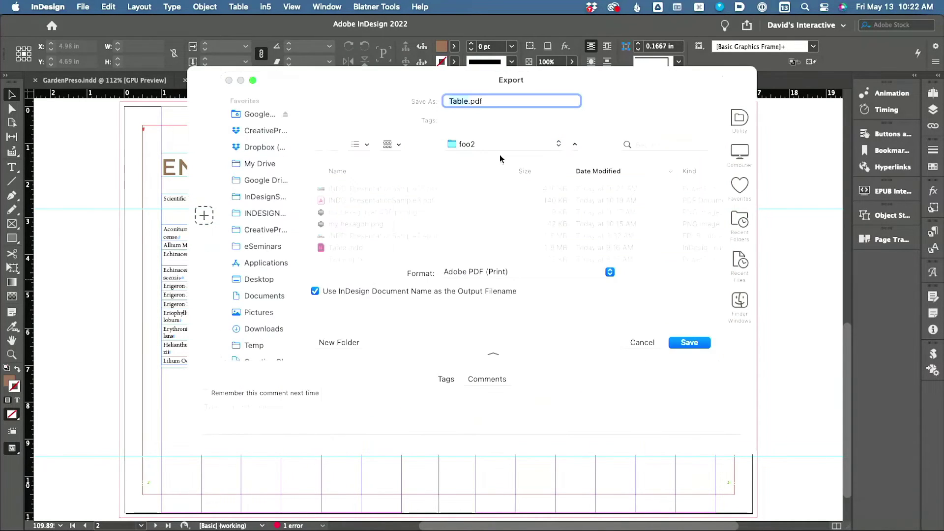
key(Right)
text(page 2-)
key(Return)
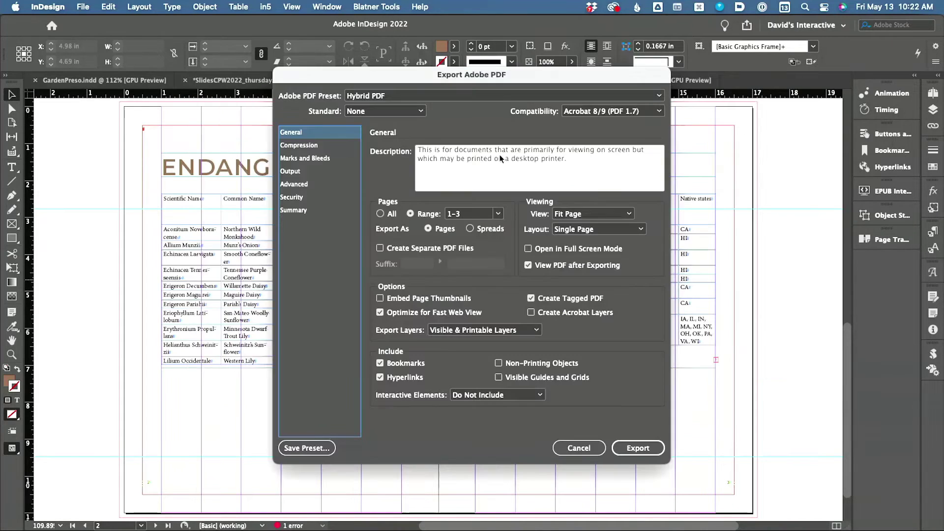
- Set the page range to 2-3, export, and dismiss the overset-text warning
double_click(449, 213)
text(2)
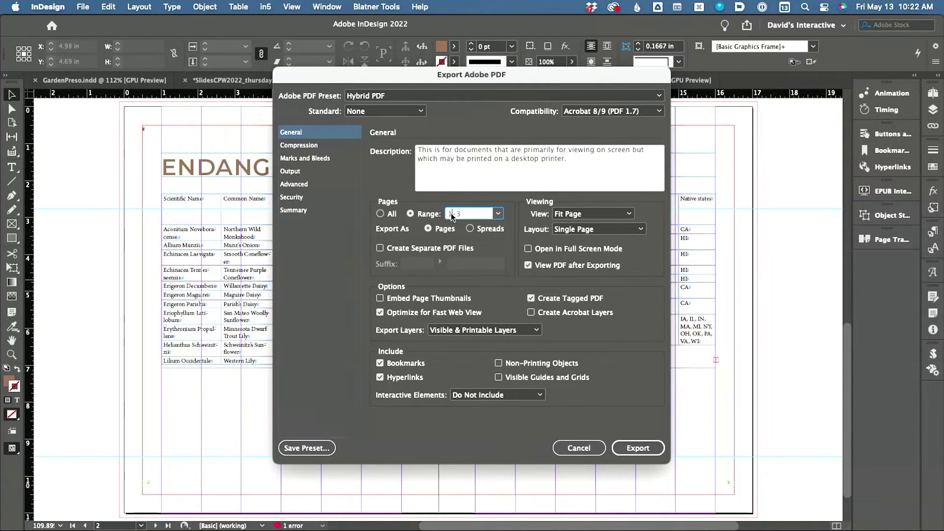
click(637, 448)
click(570, 297)
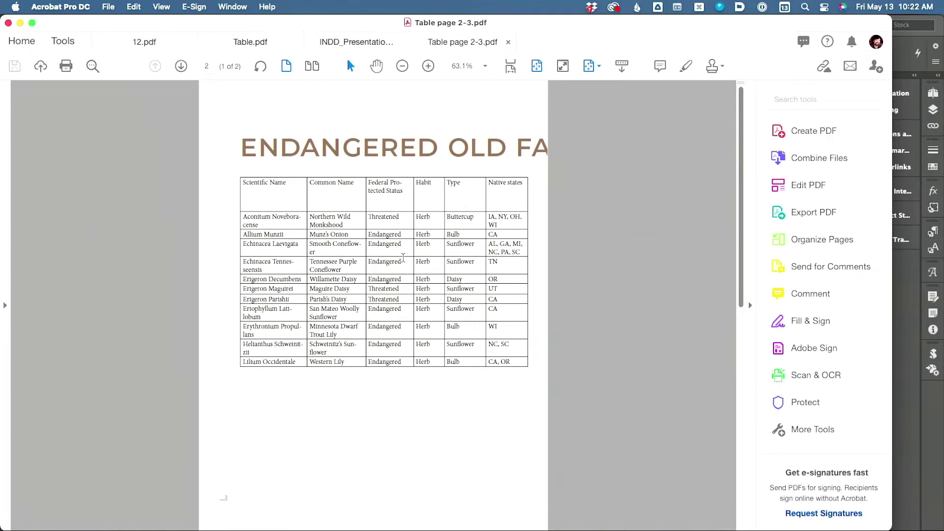
- Export the Table page 2-3 PDF from Acrobat as a Microsoft PowerPoint Presentation
key(super+Tab)
key(super+shift+Tab)
click(108, 7)
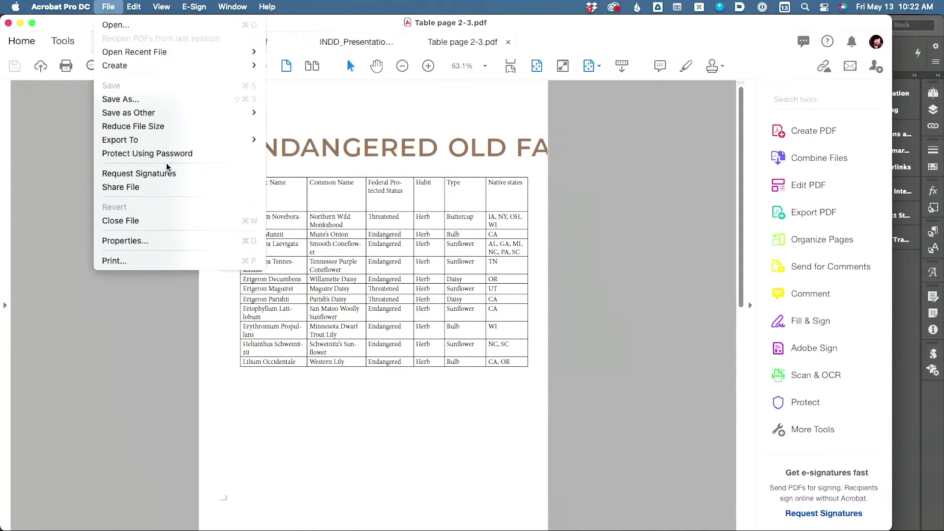
mouse_move(248, 140)
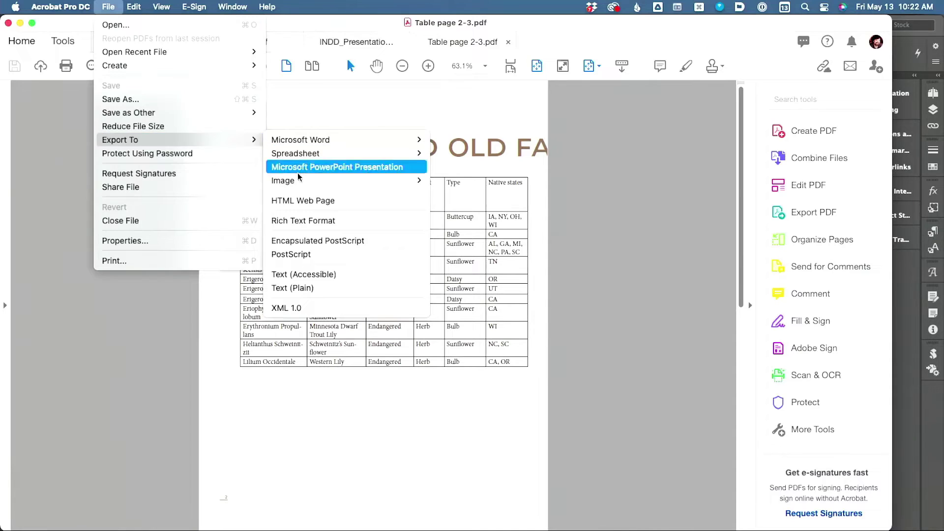
click(337, 167)
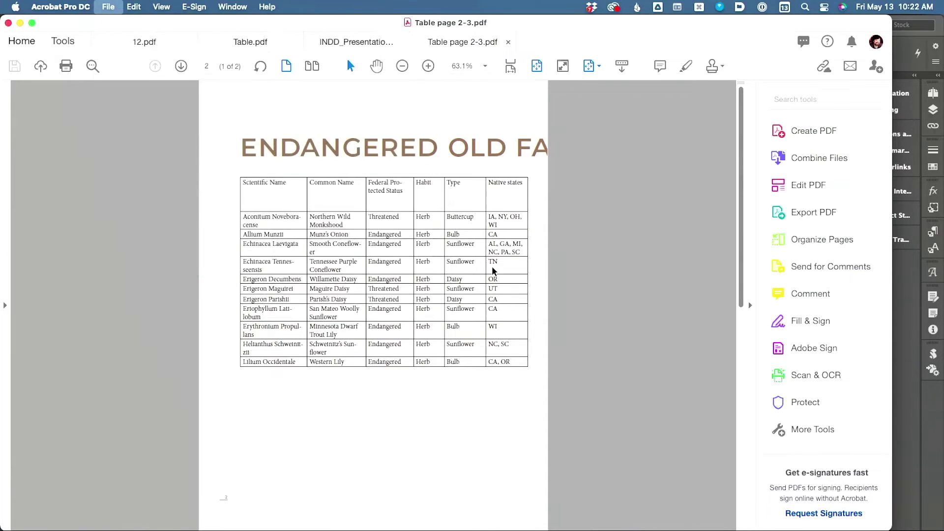
- Save the conversion, then widen the Common Name column and drag the table taller
click(657, 325)
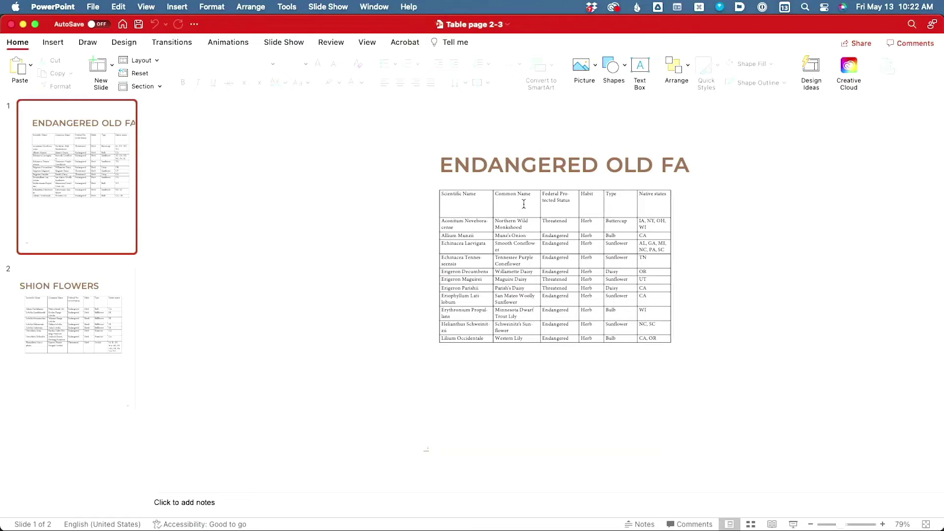
click(523, 203)
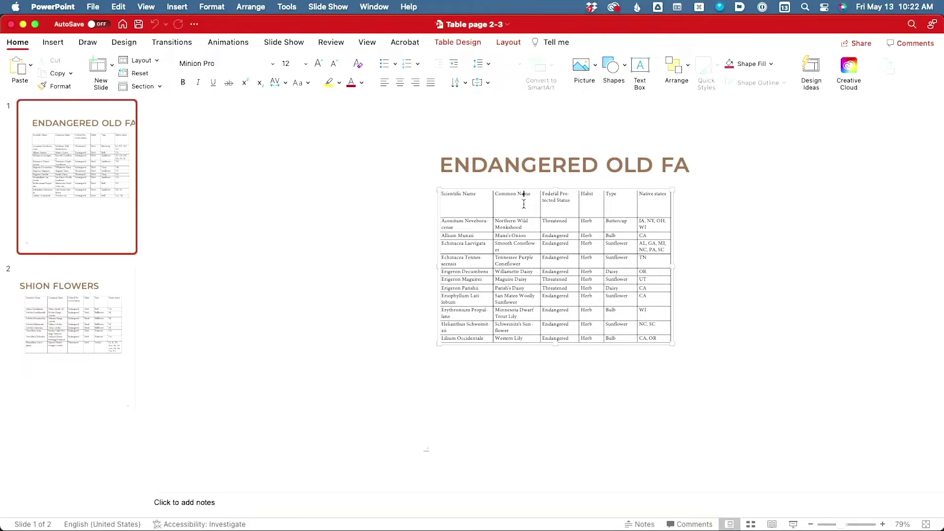
drag(513, 222, 543, 266)
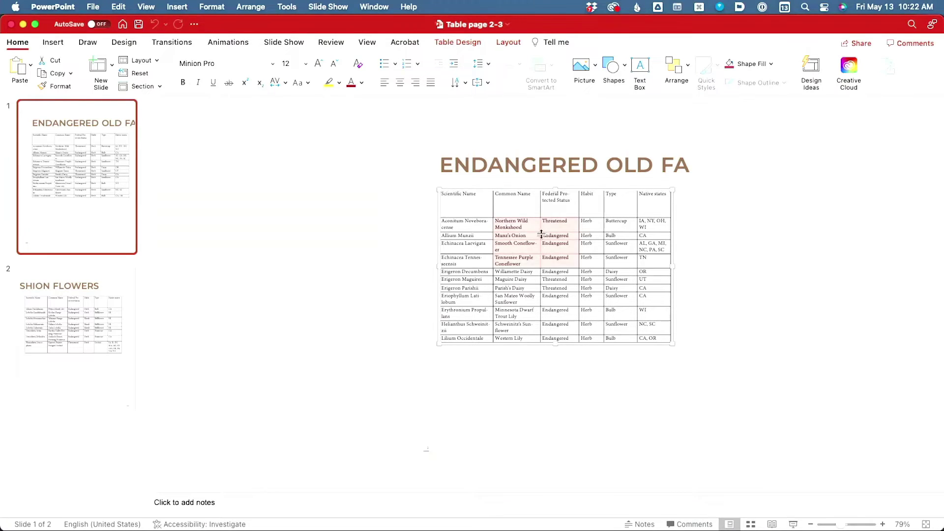
drag(540, 207, 552, 208)
drag(556, 363, 555, 396)
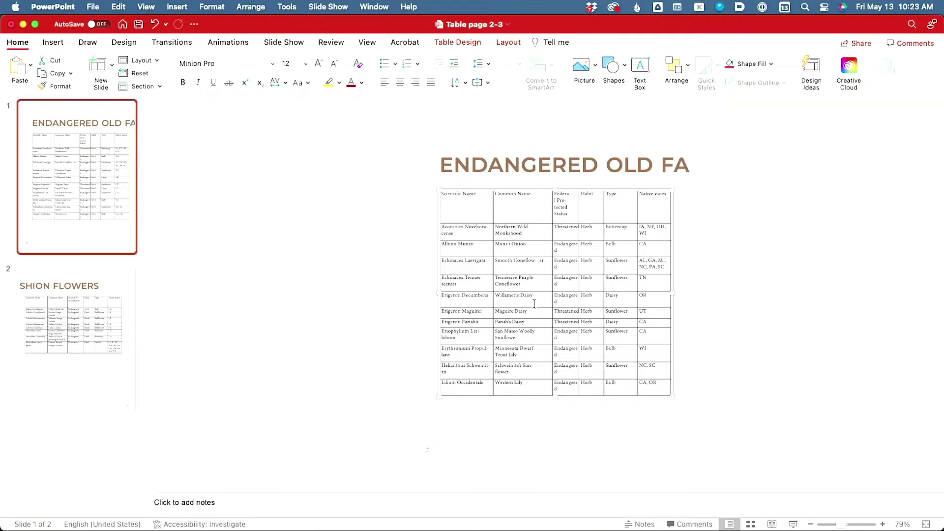
- Switch to InDesign, show the Table Styles panel, and click into the left table
key(super+Tab)
key(super+Tab)
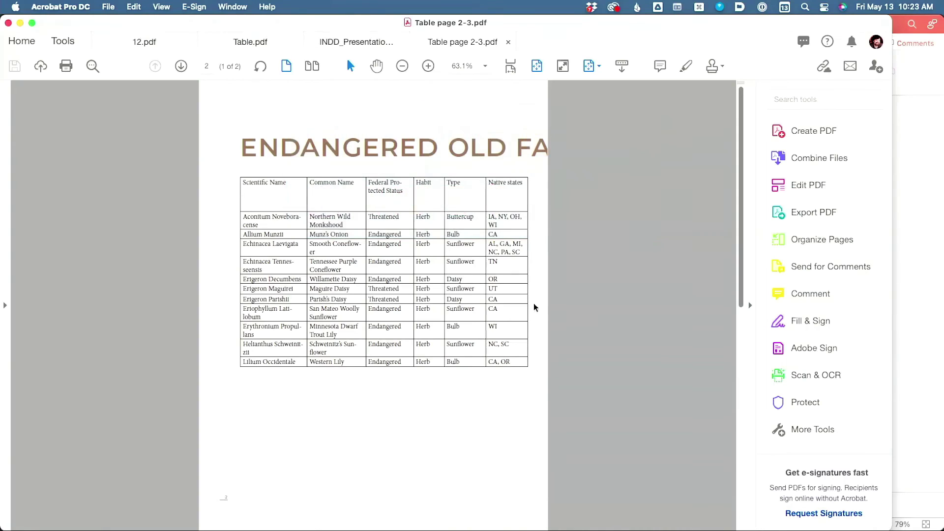
key(Tab)
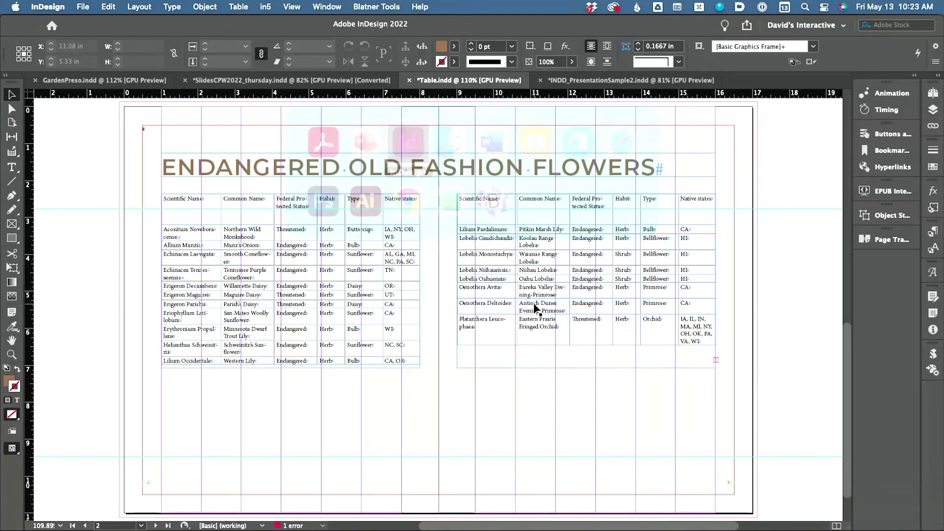
click(326, 6)
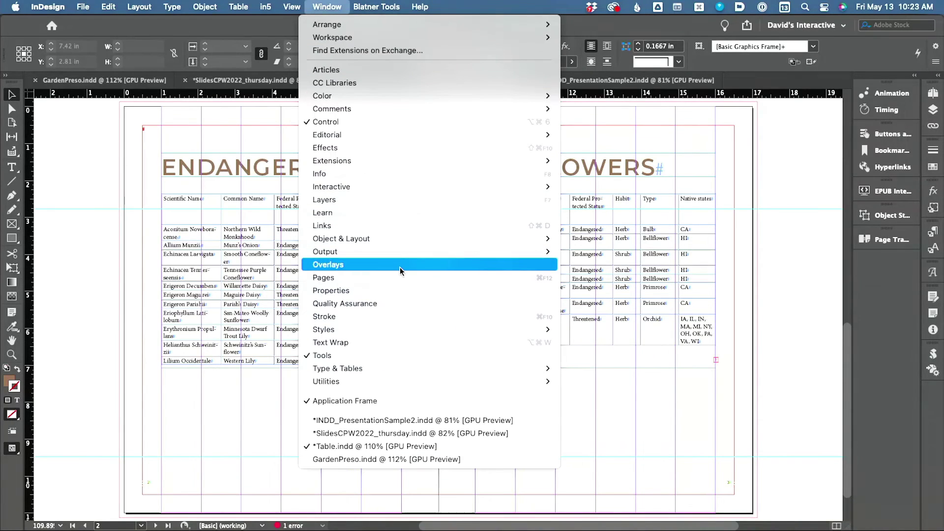
mouse_move(416, 252)
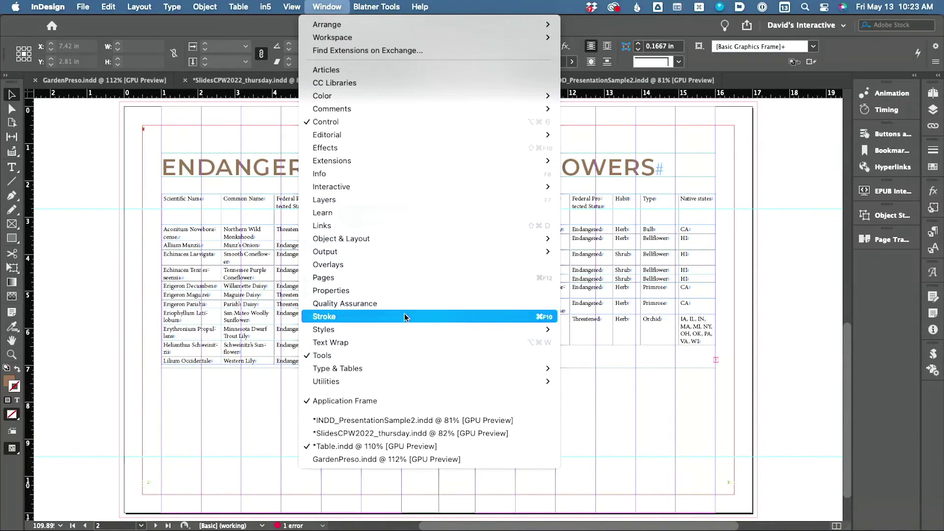
mouse_move(405, 328)
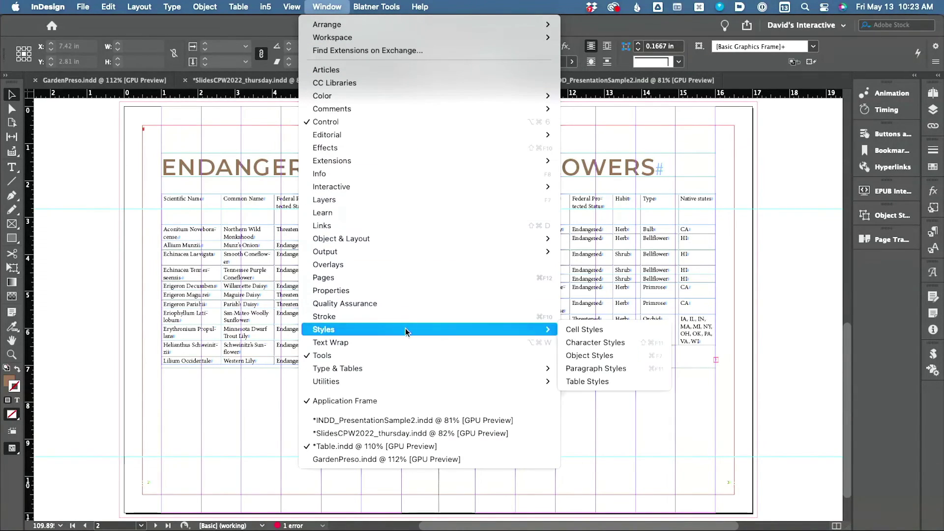
click(597, 382)
click(293, 206)
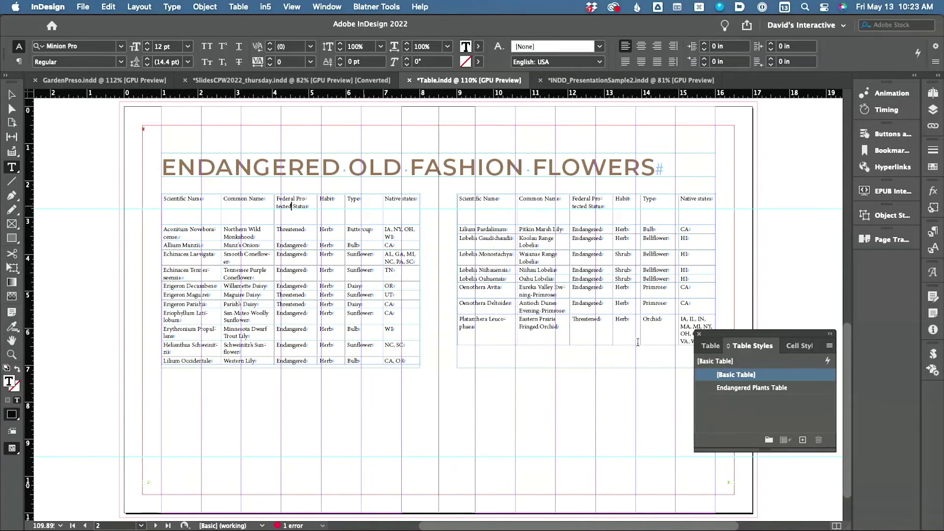
- Apply the Endangered Plants Table style to the left table and deselect
click(762, 388)
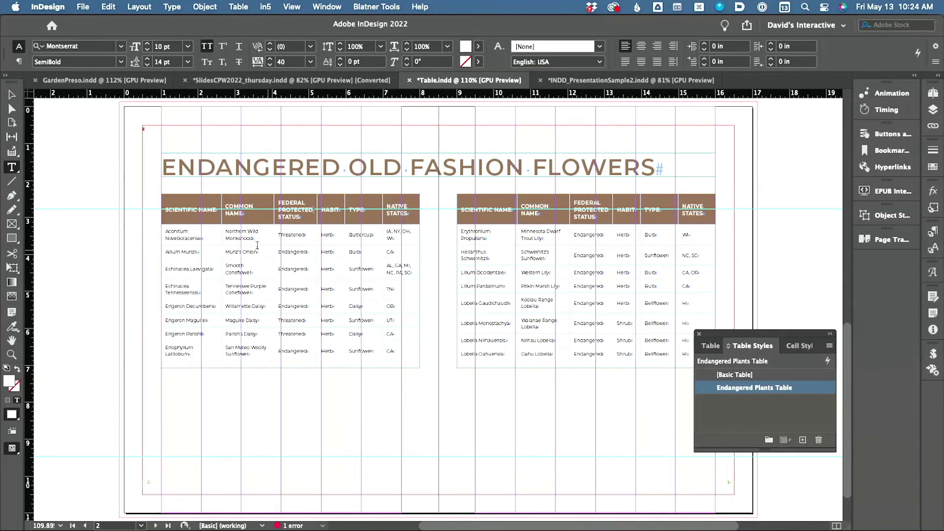
key(Escape)
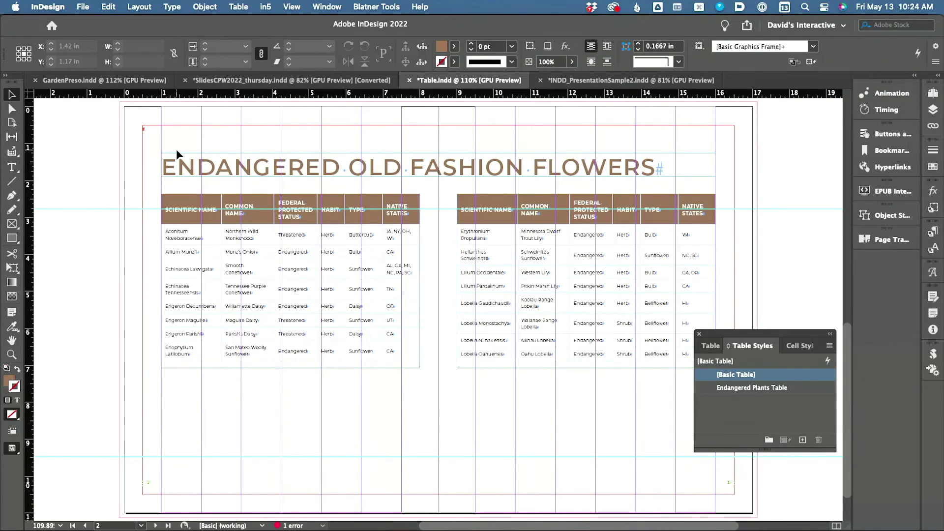
key(super+e)
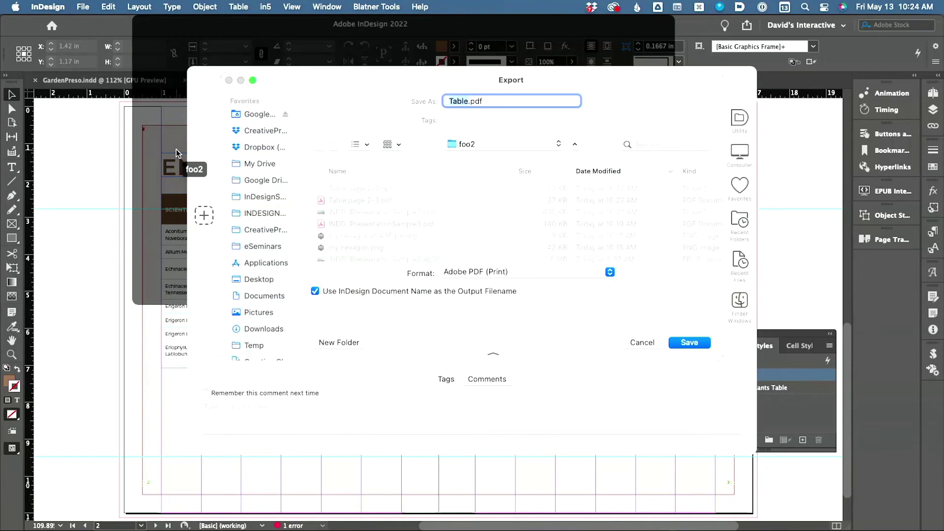
key(Escape)
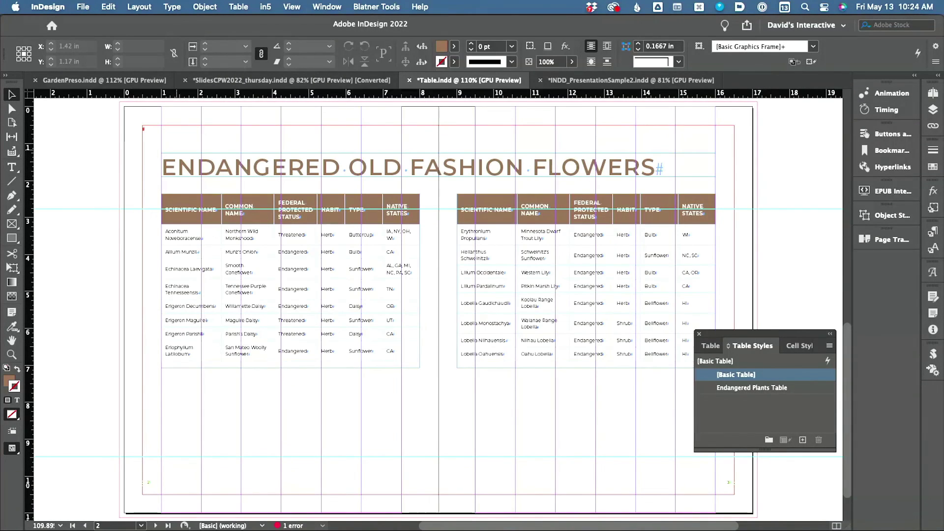